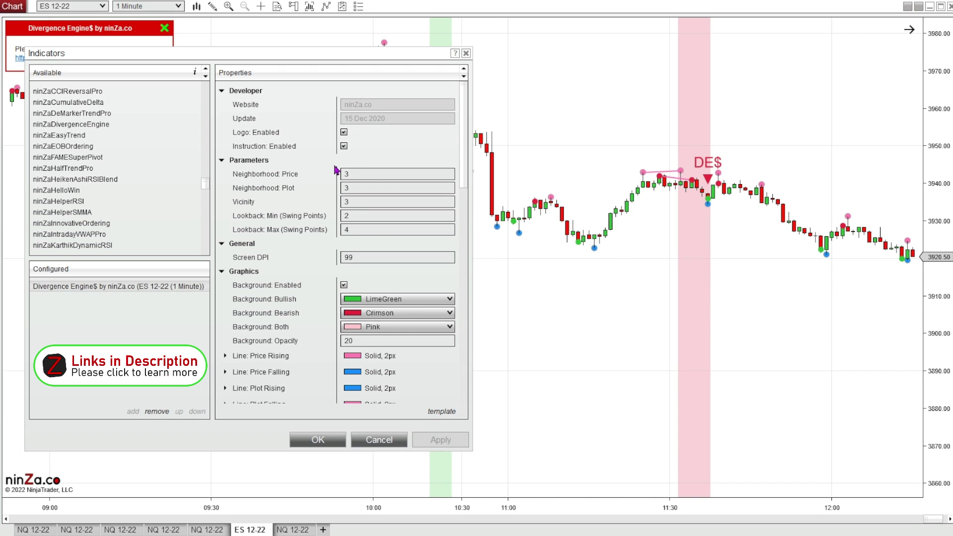
- Disable the Divergence Engine's Logo and Instruction displays
{"action": "left_click", "coordinate": [344, 132]}
{"action": "left_click", "coordinate": [344, 145]}
{"action": "scroll", "coordinate": [312, 249], "scroll_direction": "down", "scroll_amount": 3}
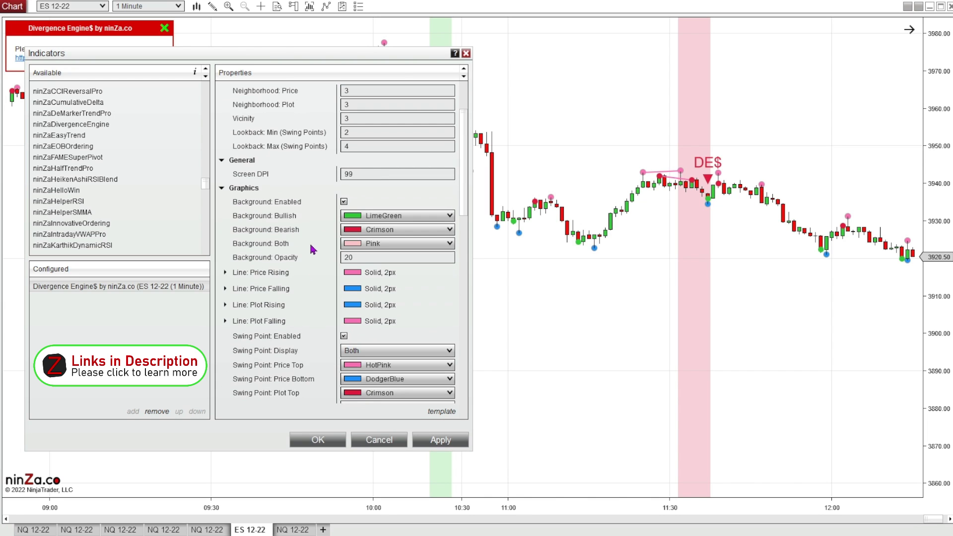
{"action": "scroll", "coordinate": [313, 249], "scroll_direction": "down", "scroll_amount": 2}
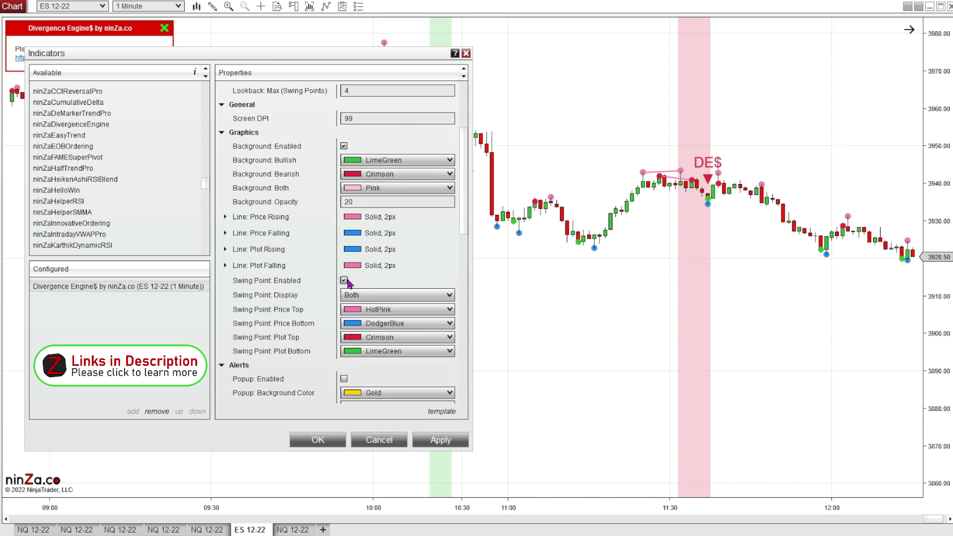
{"action": "scroll", "coordinate": [304, 283], "scroll_direction": "down", "scroll_amount": 10}
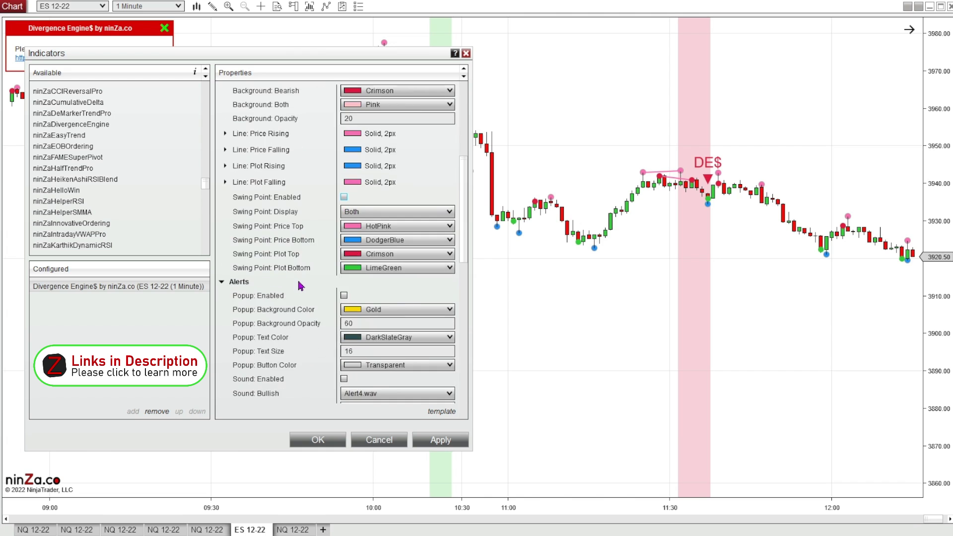
{"action": "scroll", "coordinate": [304, 282], "scroll_direction": "down", "scroll_amount": 3}
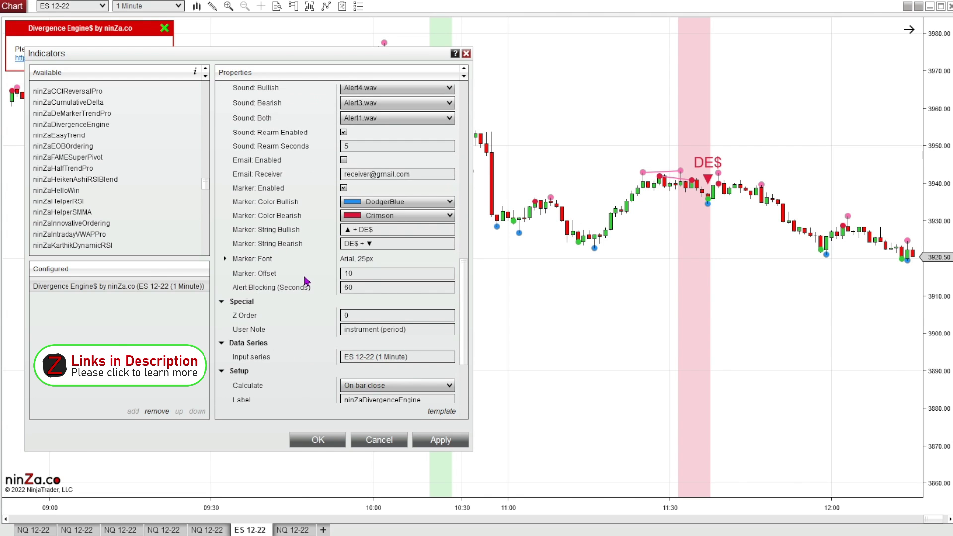
- Set the input series to VOL and apply it to the chart
{"action": "left_click", "coordinate": [377, 329]}
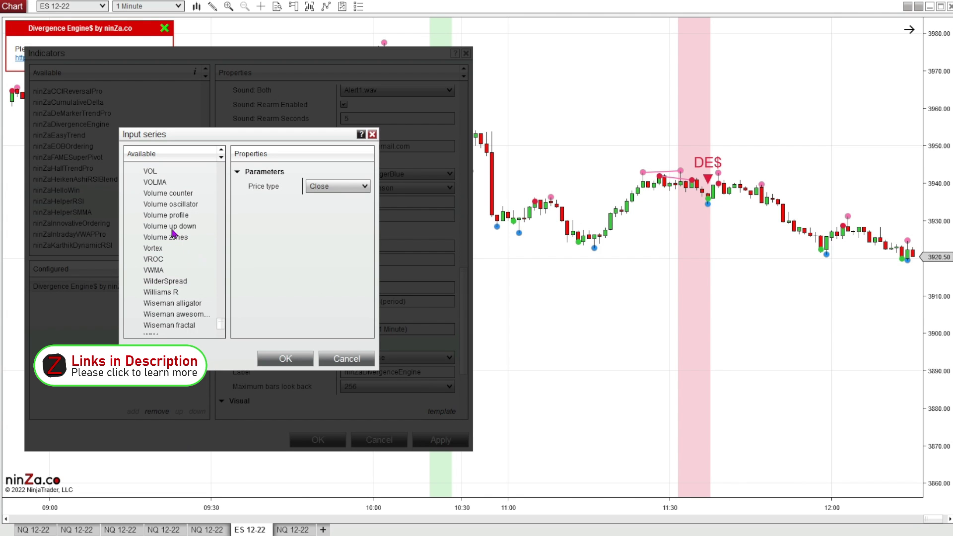
{"action": "left_click", "coordinate": [151, 171]}
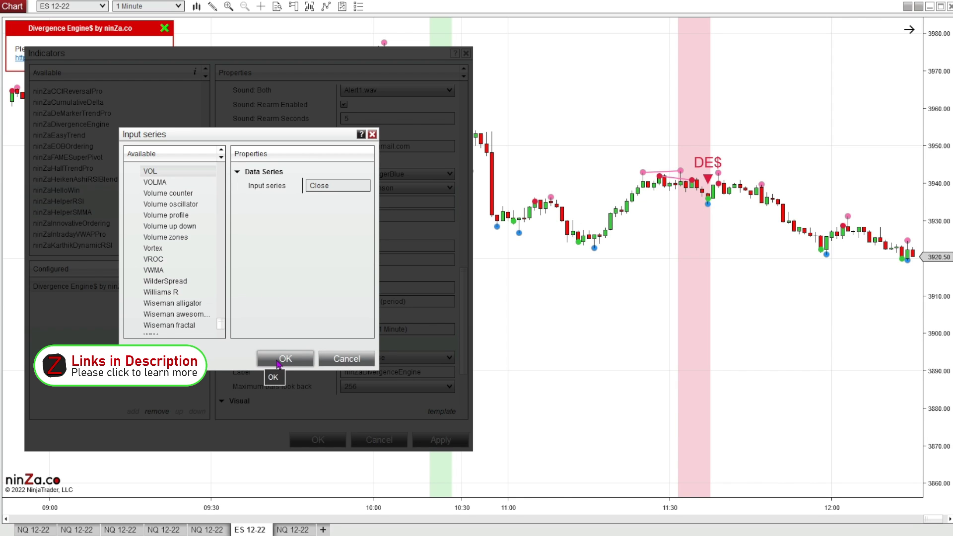
{"action": "left_click", "coordinate": [279, 363]}
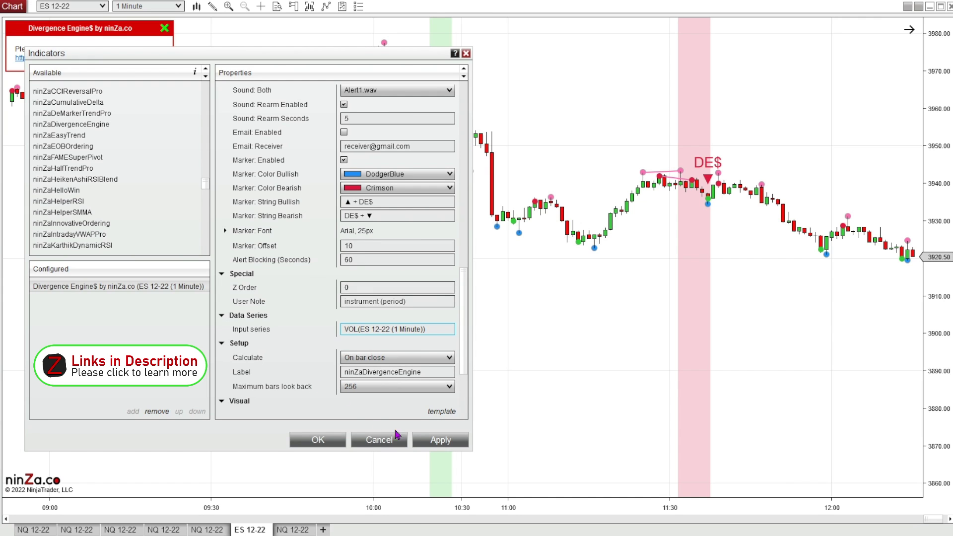
{"action": "left_click", "coordinate": [439, 441]}
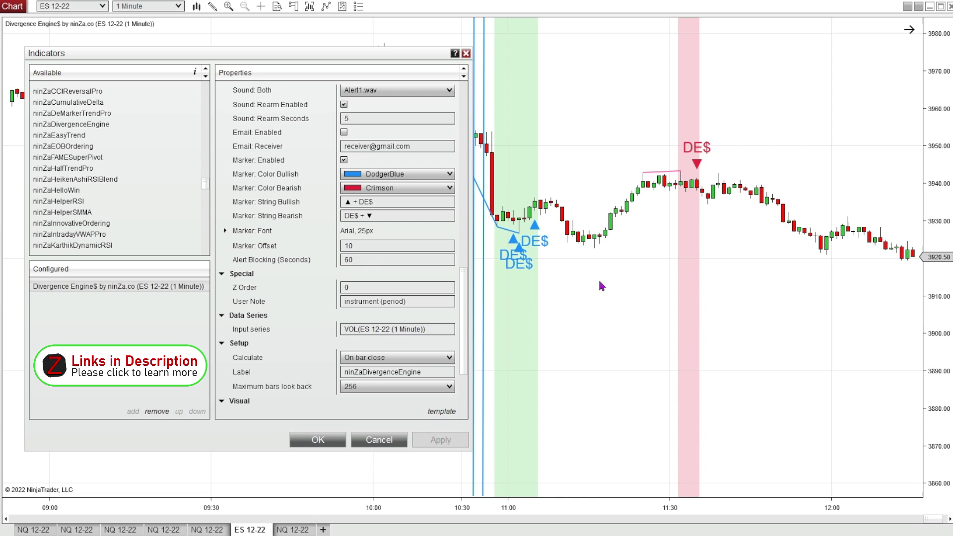
- Set Neighborhood: Price to 5 and apply it to the chart
{"action": "left_click", "coordinate": [362, 335]}
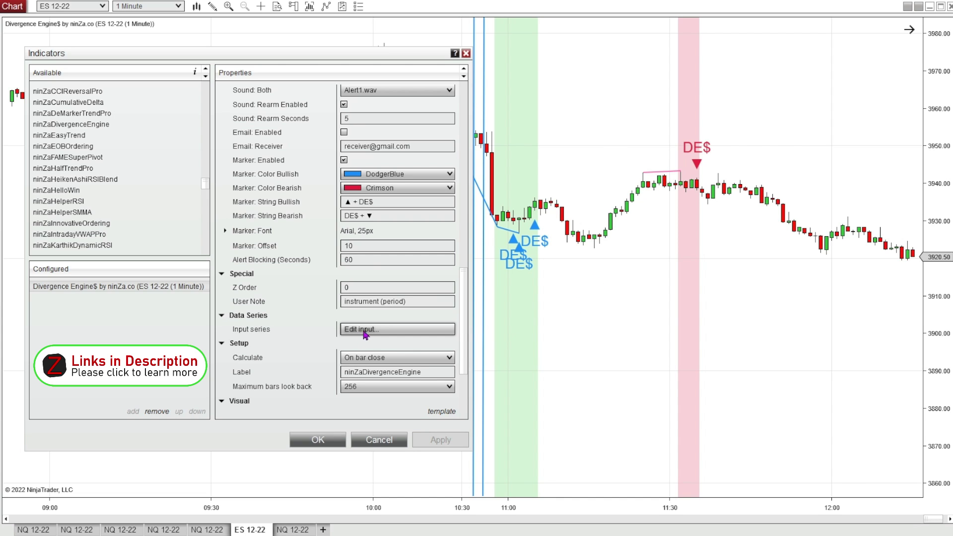
{"action": "scroll", "coordinate": [320, 275], "scroll_direction": "up", "scroll_amount": 10}
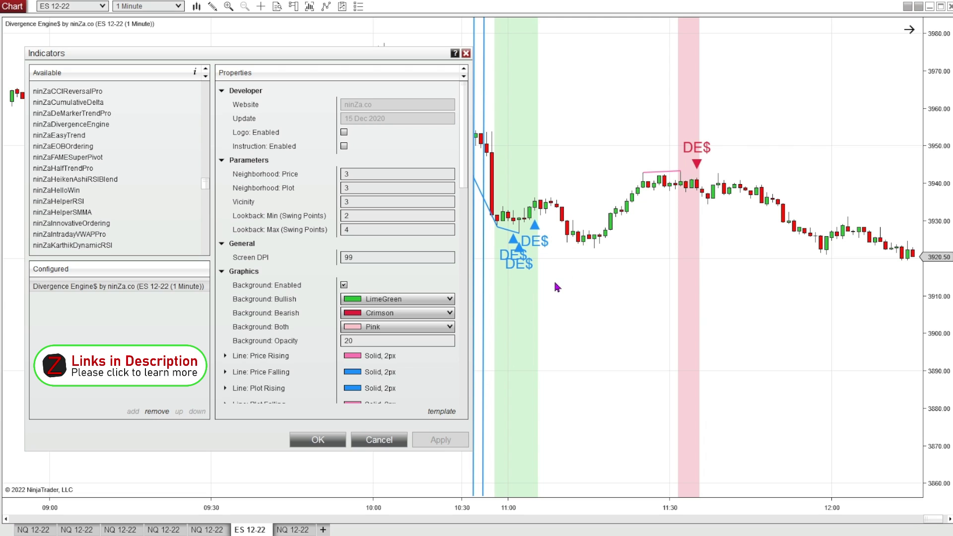
{"action": "left_click", "coordinate": [377, 173]}
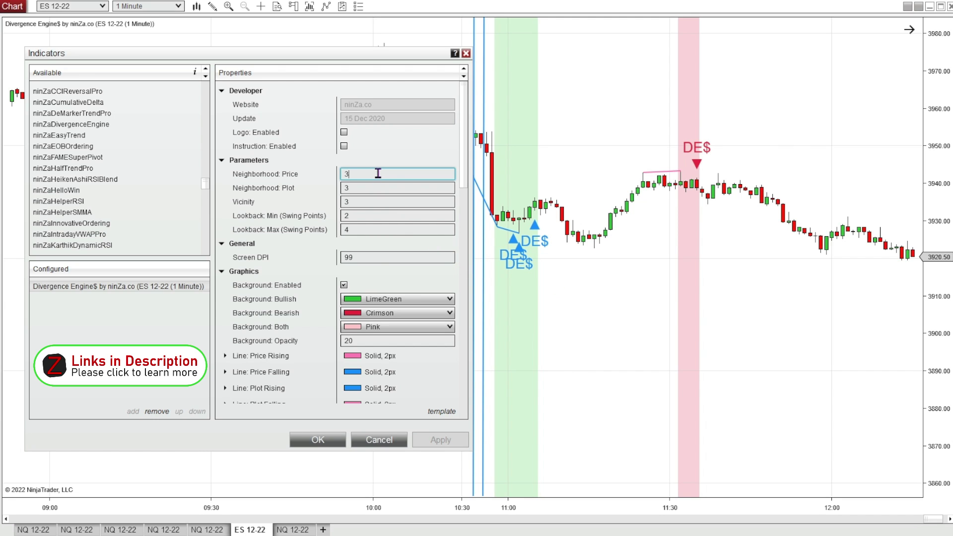
{"action": "key", "text": "BackSpace"}
{"action": "type", "text": "5"}
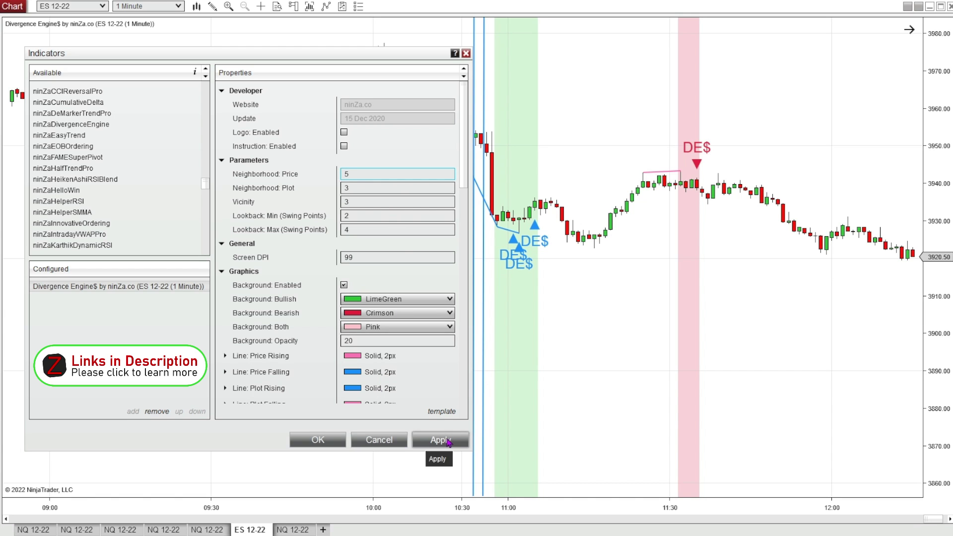
{"action": "left_click", "coordinate": [448, 442]}
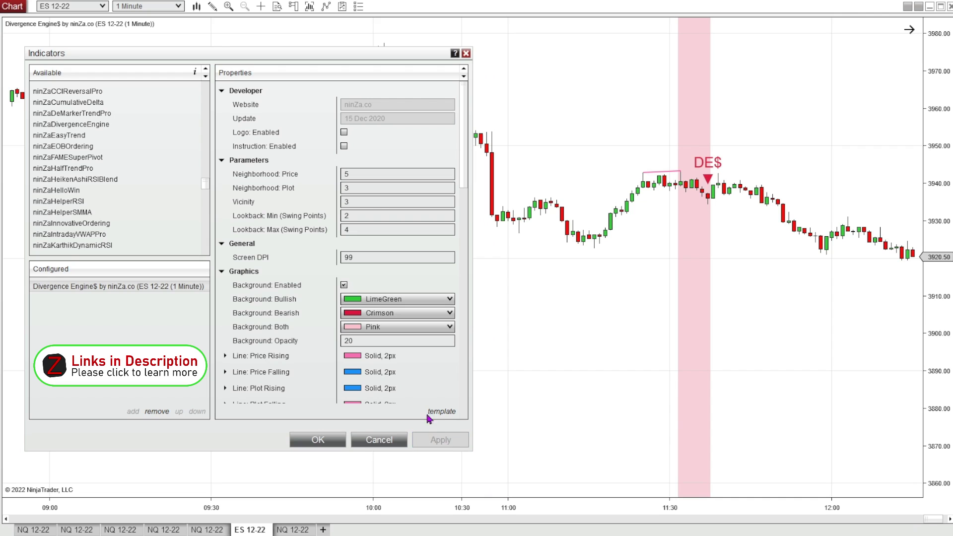
- Try Neighborhood: Price values of 4 and then 2, applying each
{"action": "left_click", "coordinate": [397, 174]}
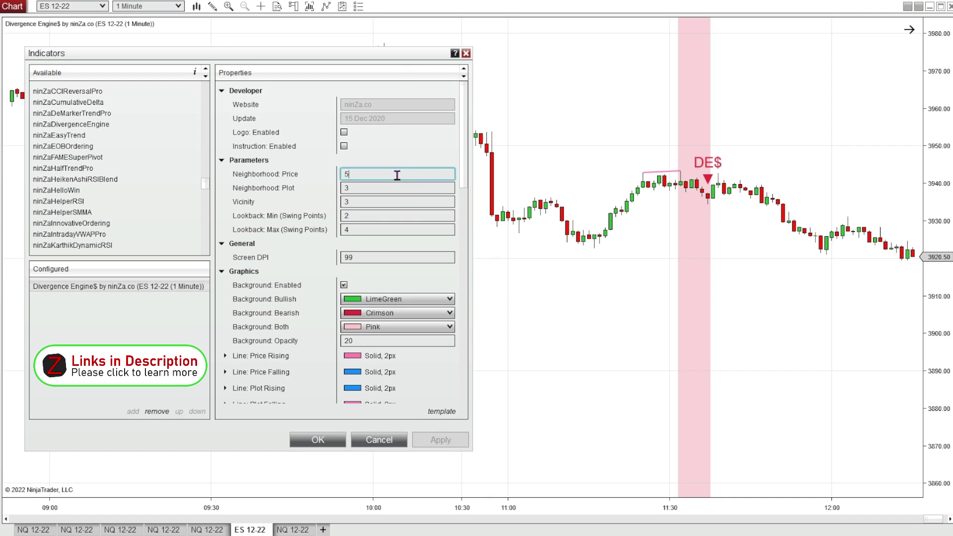
{"action": "key", "text": "BackSpace"}
{"action": "type", "text": "4"}
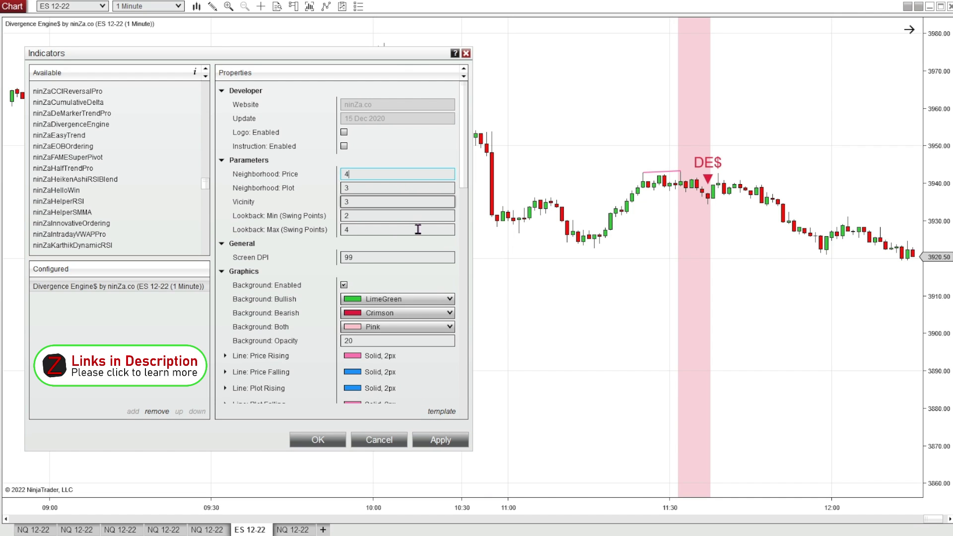
{"action": "left_click", "coordinate": [449, 444]}
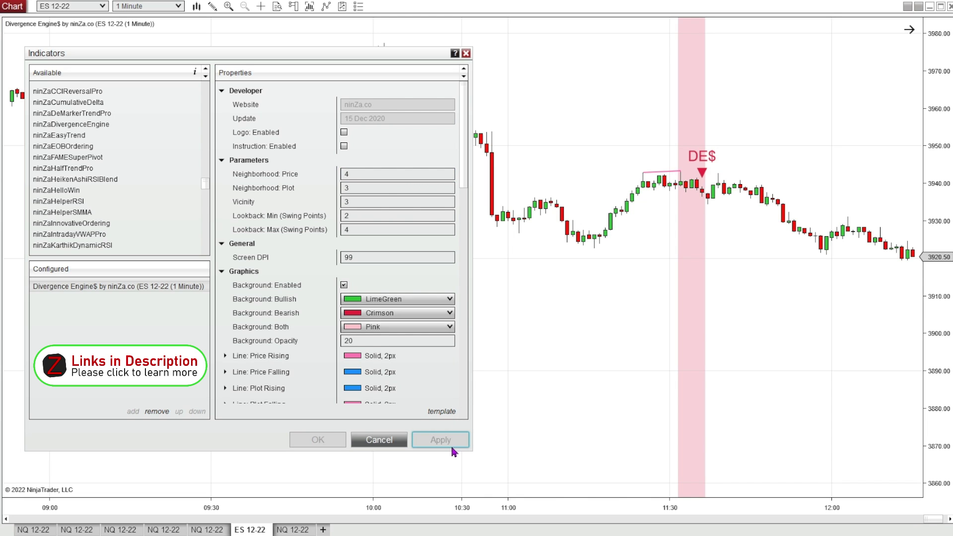
{"action": "left_click", "coordinate": [386, 173]}
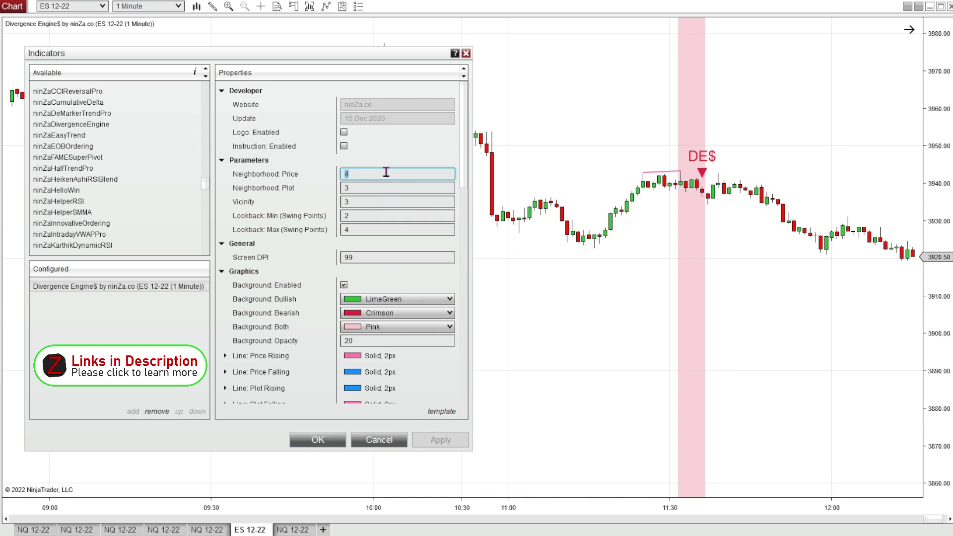
{"action": "type", "text": "2"}
{"action": "left_click", "coordinate": [449, 441]}
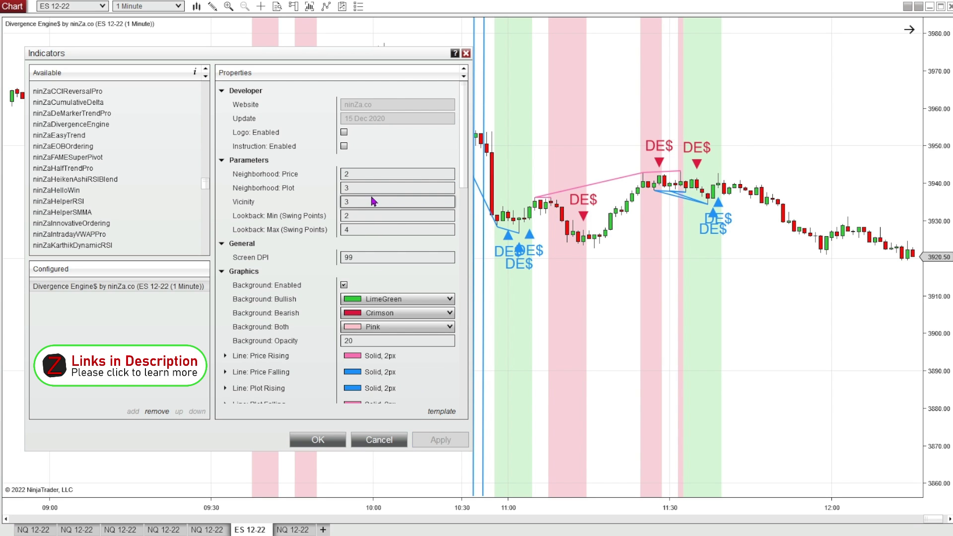
- Restore Neighborhood: Price to 3, apply it, and select the Neighborhood: Plot value
{"action": "left_click", "coordinate": [376, 174]}
{"action": "type", "text": "3"}
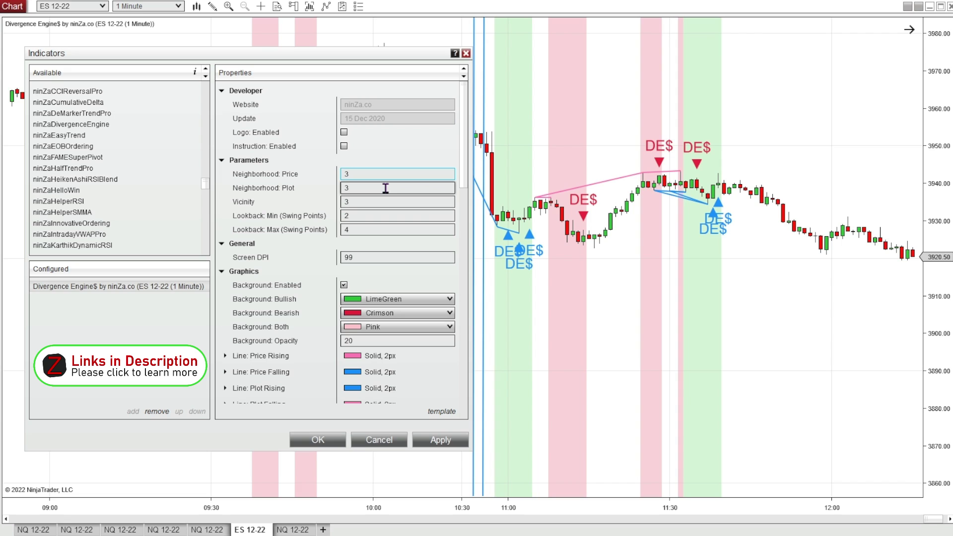
{"action": "left_click", "coordinate": [440, 440]}
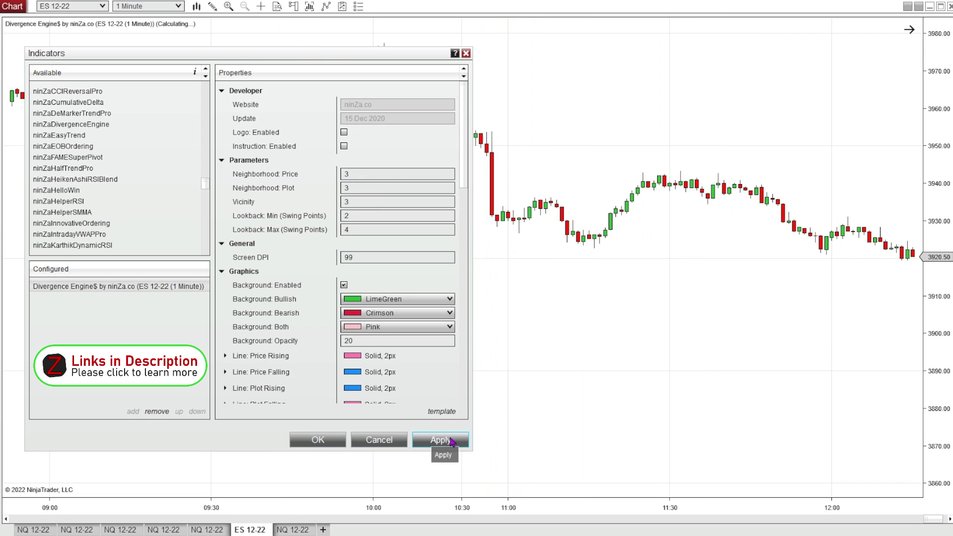
{"action": "left_click", "coordinate": [372, 190]}
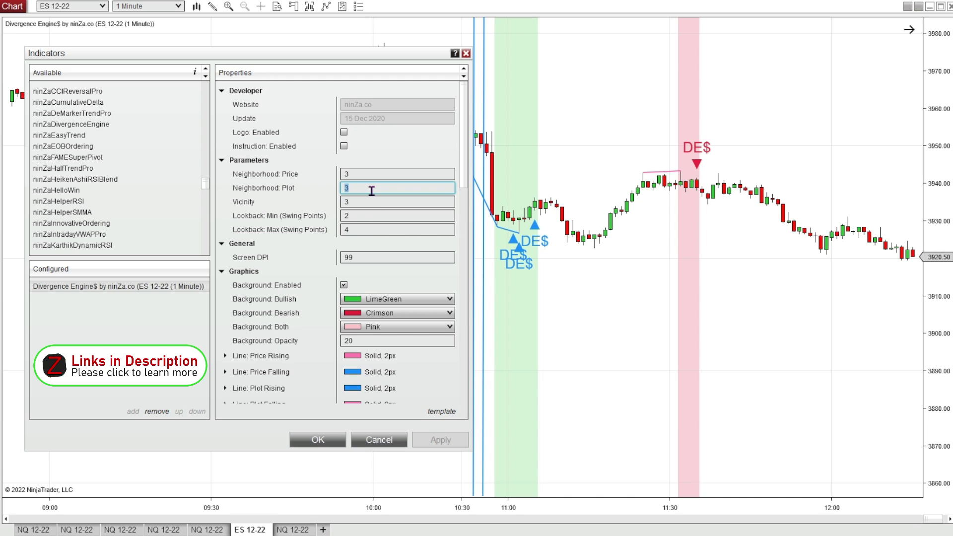
- Enter 4 for Neighborhood: Plot and apply it to the chart
{"action": "type", "text": "4"}
{"action": "left_click", "coordinate": [449, 441]}
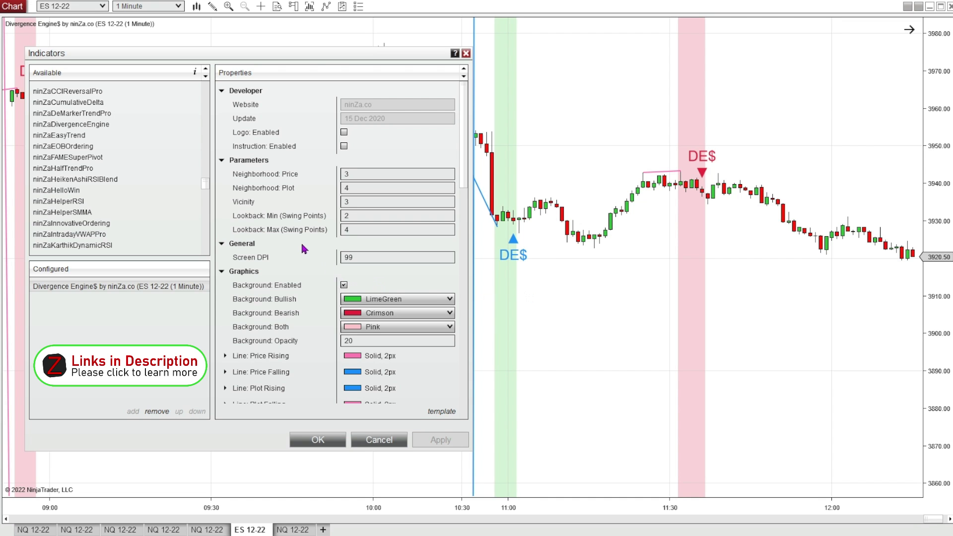
- Change the bullish marker string to '▲ + VOL' and the bearish one to 'VOL + ▼'
{"action": "scroll", "coordinate": [303, 248], "scroll_direction": "down", "scroll_amount": 15}
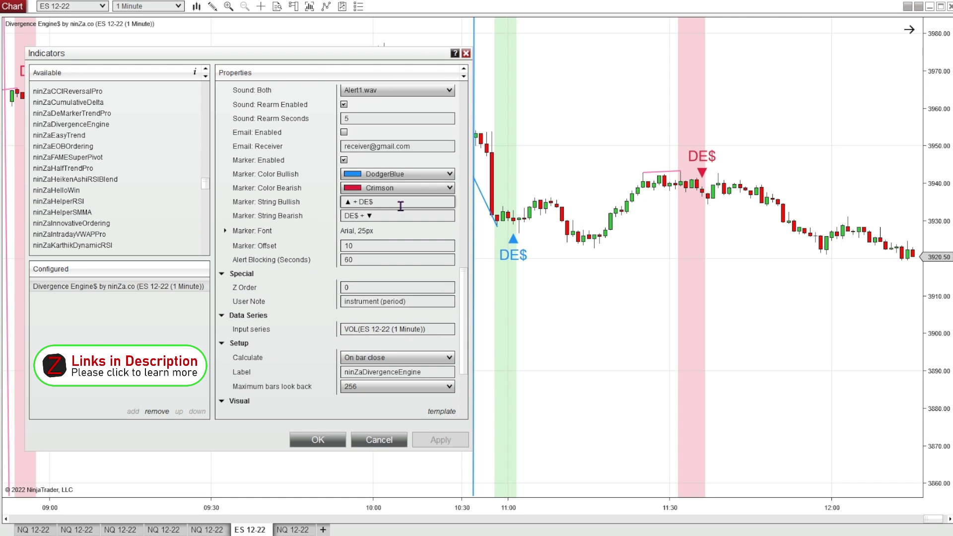
{"action": "left_click", "coordinate": [402, 204]}
{"action": "key", "text": "BackSpace"}
{"action": "key", "text": "BackSpace"}
{"action": "key", "text": "BackSpace"}
{"action": "type", "text": "VOL"}
{"action": "double_click", "coordinate": [354, 216]}
{"action": "key", "text": "BackSpace"}
{"action": "type", "text": "V"}
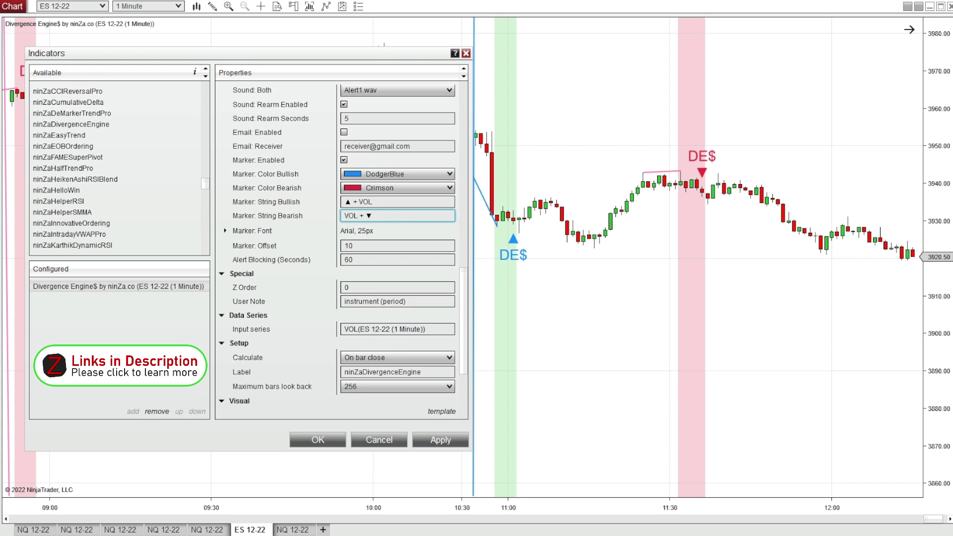
- Apply the VOL marker labels and close the Indicators dialog
{"action": "left_click", "coordinate": [439, 441]}
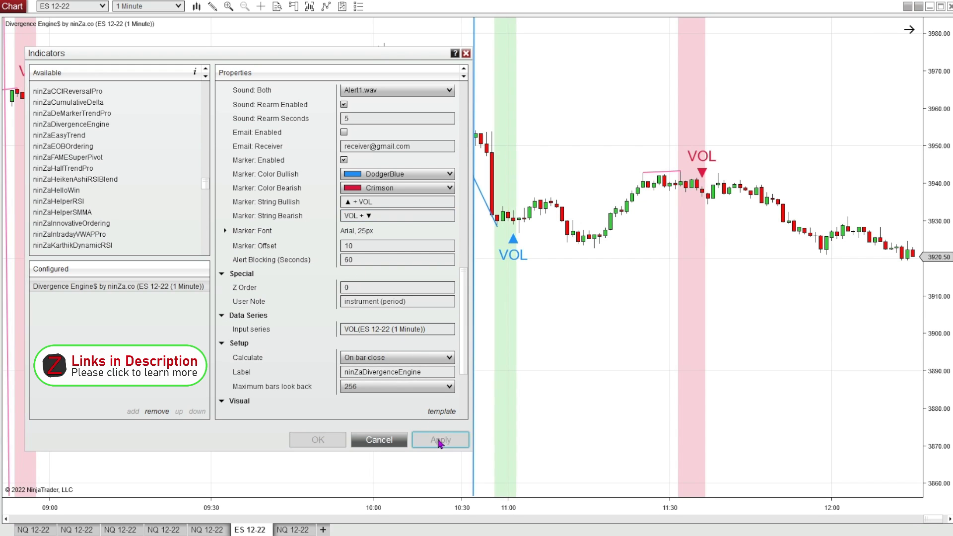
{"action": "left_click", "coordinate": [379, 439]}
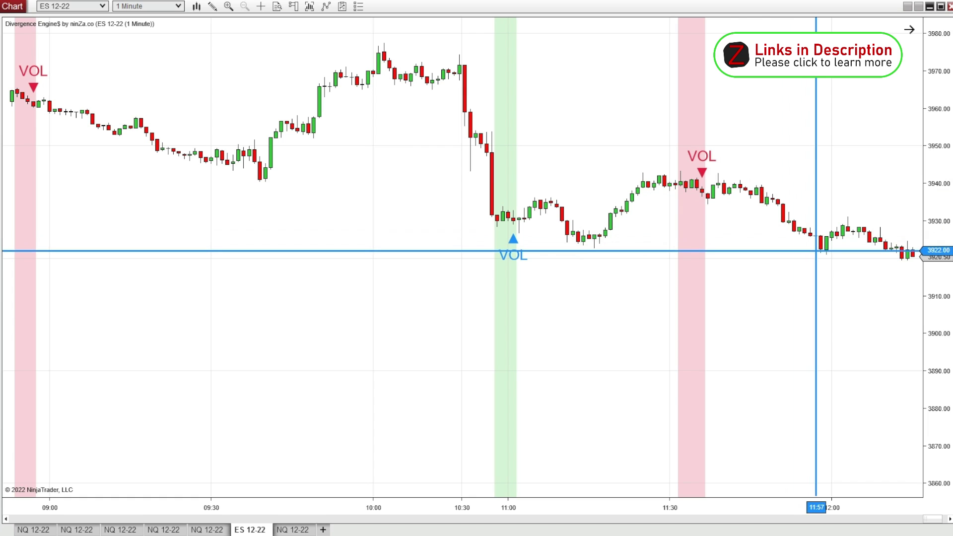
- Set the second Divergence Engine's input series to Stochastics(ES 12-22 (1 Minute))
{"action": "key", "text": "ctrl+i"}
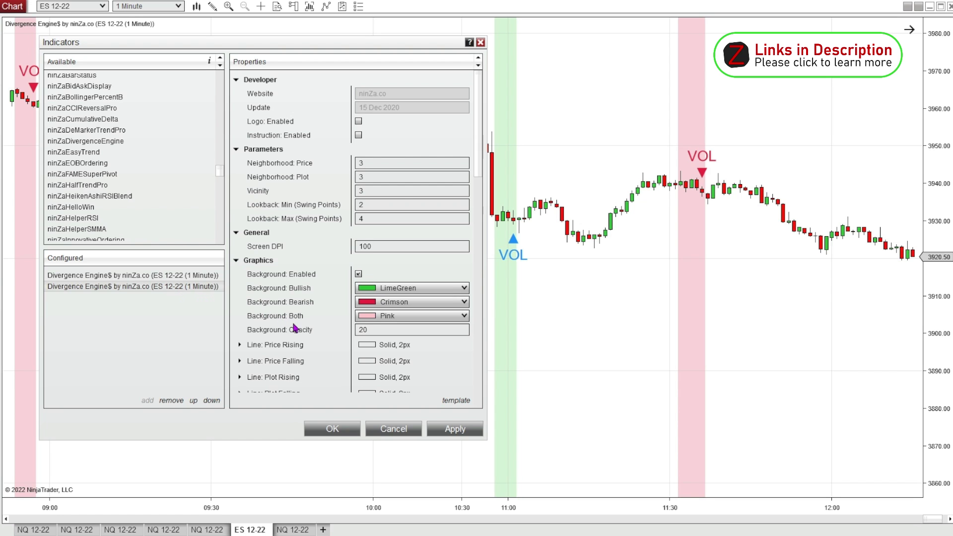
{"action": "scroll", "coordinate": [293, 327], "scroll_direction": "down", "scroll_amount": 10}
{"action": "left_click", "coordinate": [407, 263]}
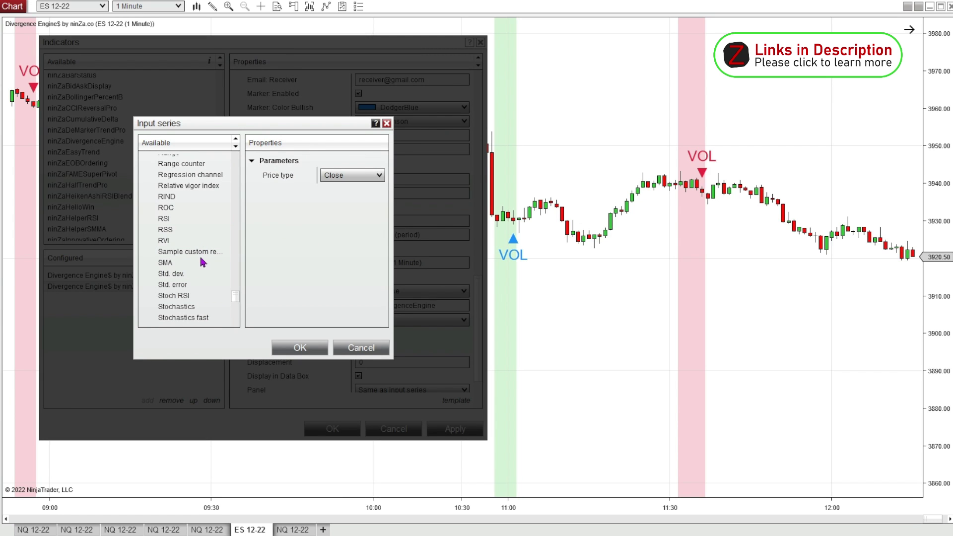
{"action": "left_click", "coordinate": [190, 308]}
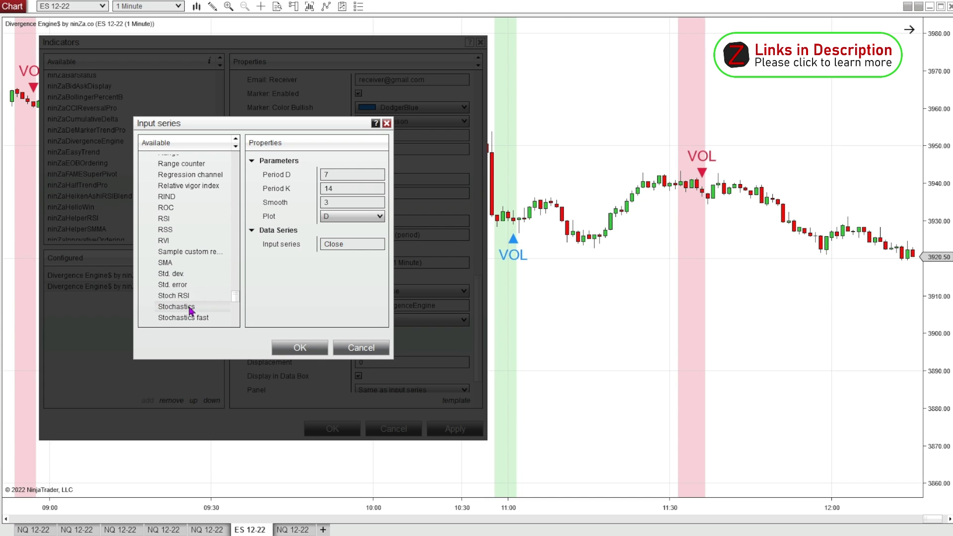
{"action": "left_click", "coordinate": [315, 348]}
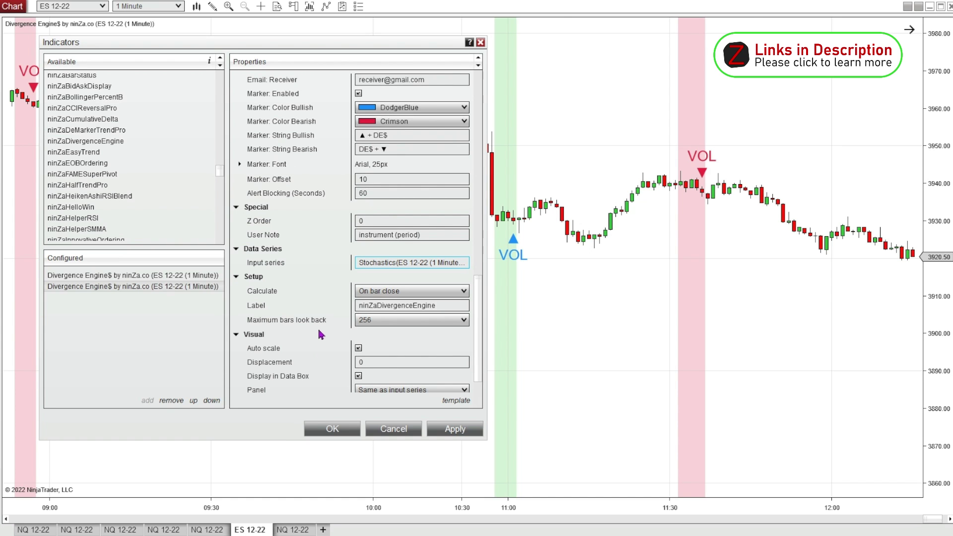
- Replace DE$ with ST in both marker strings, apply, and close the Indicators window
{"action": "left_click_drag", "start_coordinate": [388, 135], "coordinate": [349, 145]}
{"action": "type", "text": "ST"}
{"action": "type", "text": "ST"}
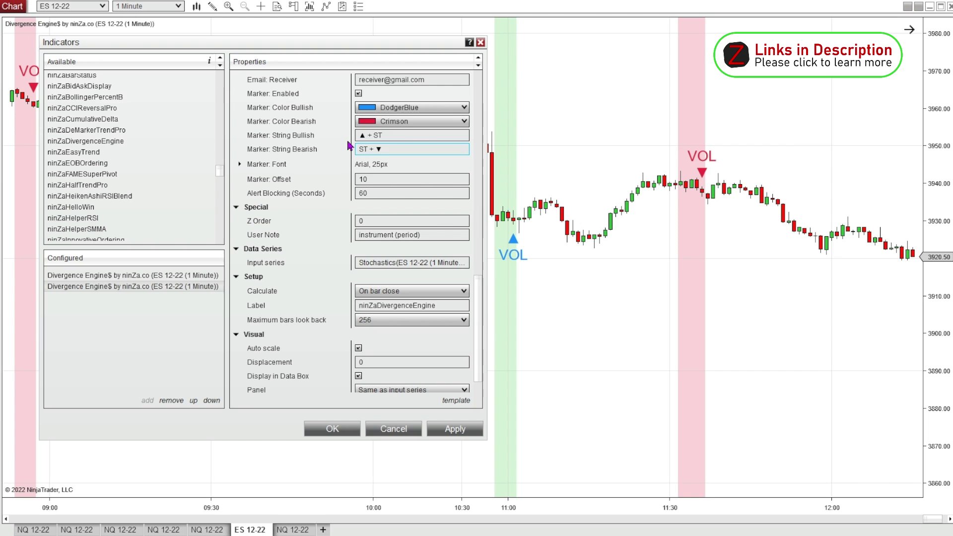
{"action": "scroll", "coordinate": [298, 158], "scroll_direction": "up", "scroll_amount": 8}
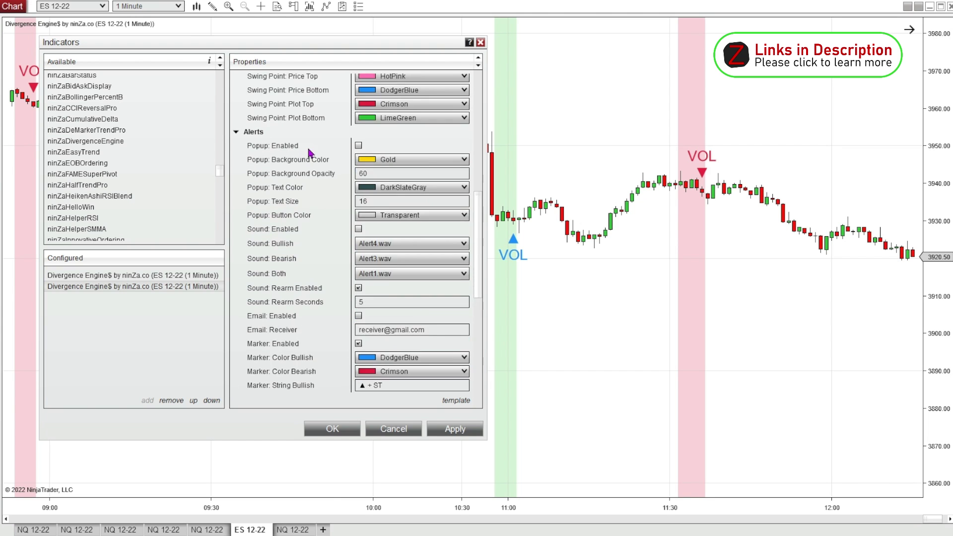
{"action": "scroll", "coordinate": [310, 158], "scroll_direction": "down", "scroll_amount": 7}
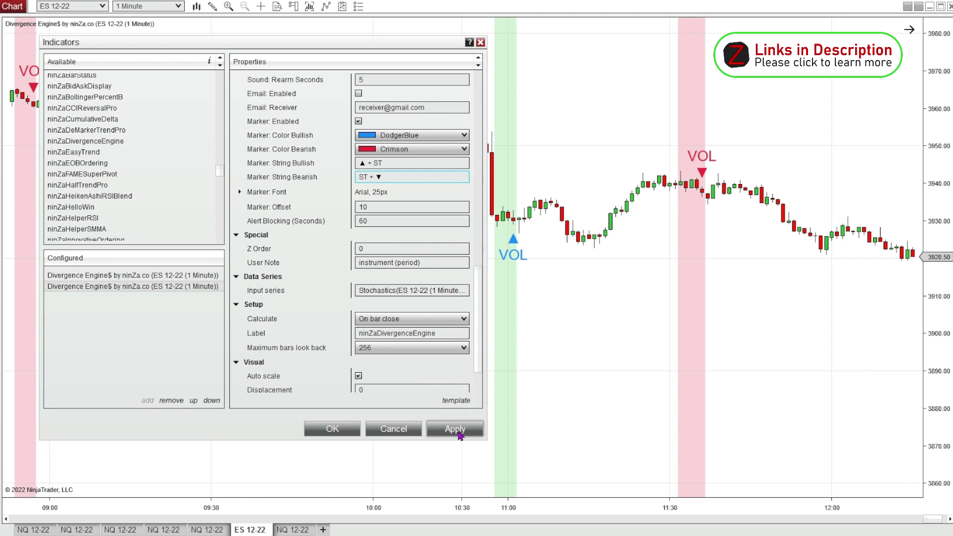
{"action": "left_click", "coordinate": [459, 432]}
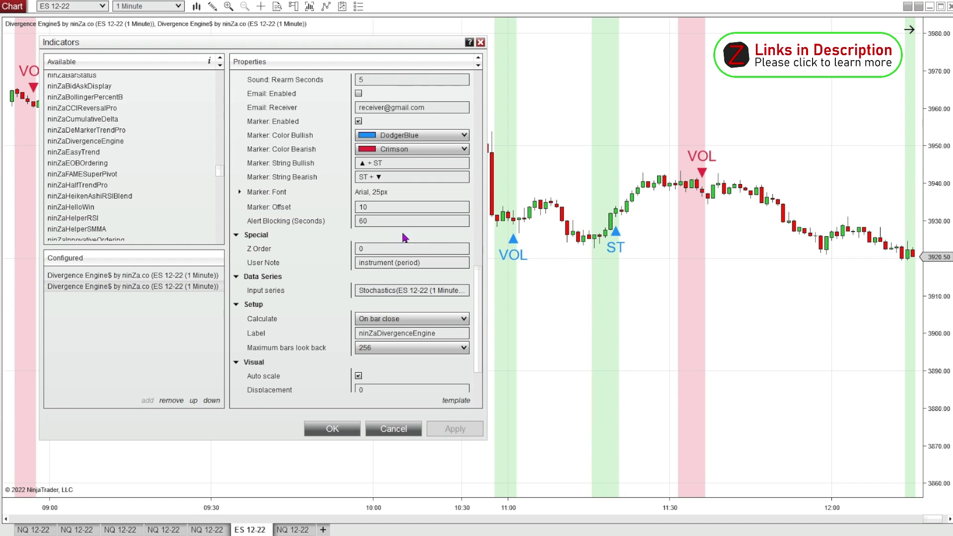
{"action": "scroll", "coordinate": [327, 226], "scroll_direction": "up", "scroll_amount": 10}
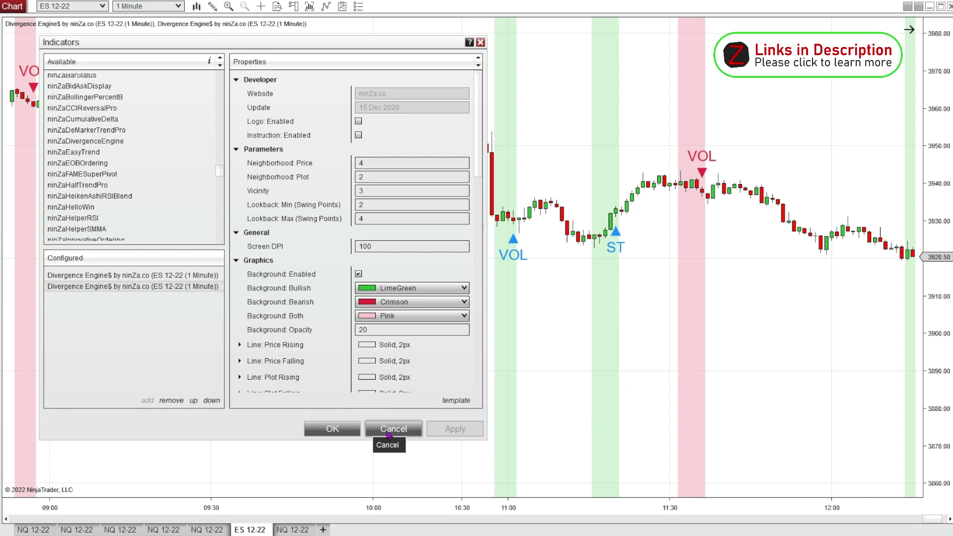
{"action": "left_click", "coordinate": [331, 429]}
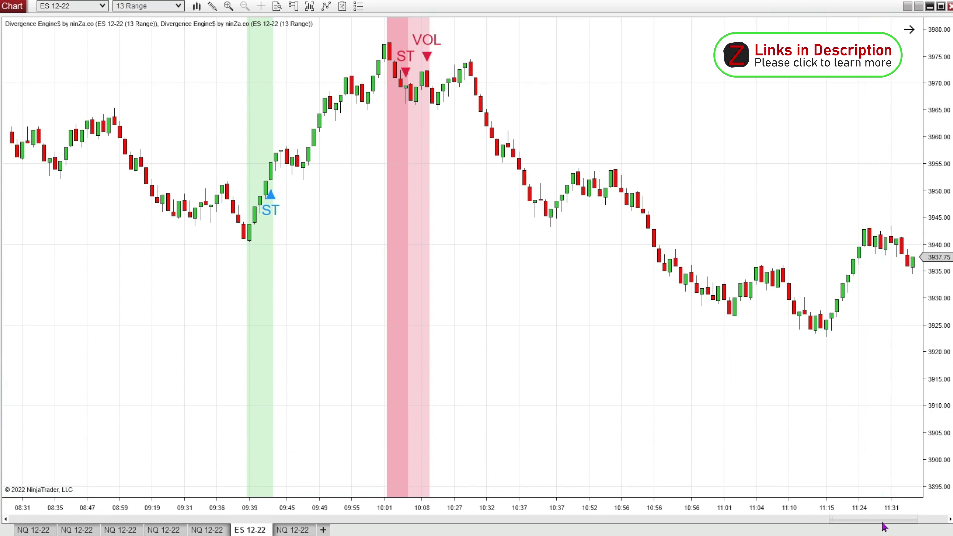
- Scroll the ninZaRenko 12/4 chart to review the VOL and ST divergence markers
{"action": "left_click_drag", "start_coordinate": [880, 525], "coordinate": [911, 530]}
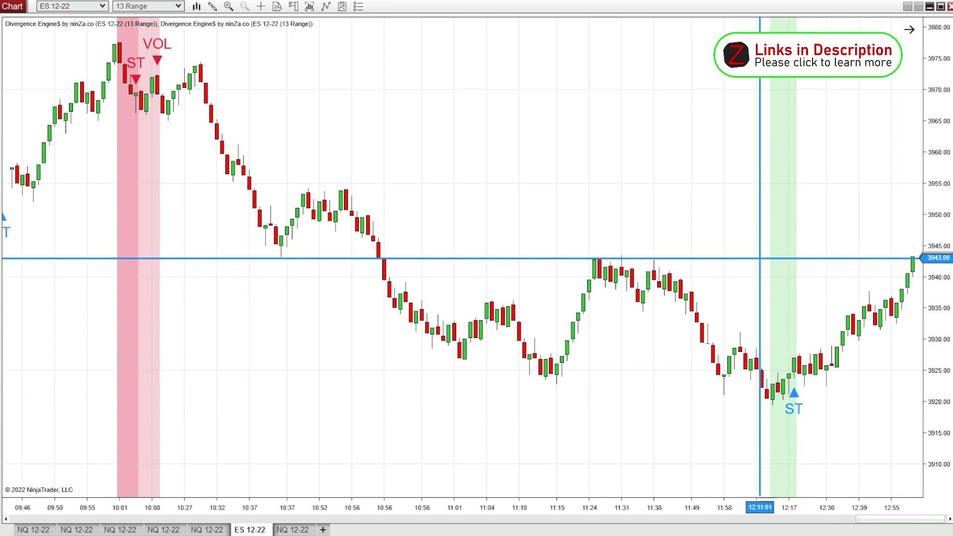
{"action": "scroll", "coordinate": [171, 7], "scroll_direction": "down", "scroll_amount": 1}
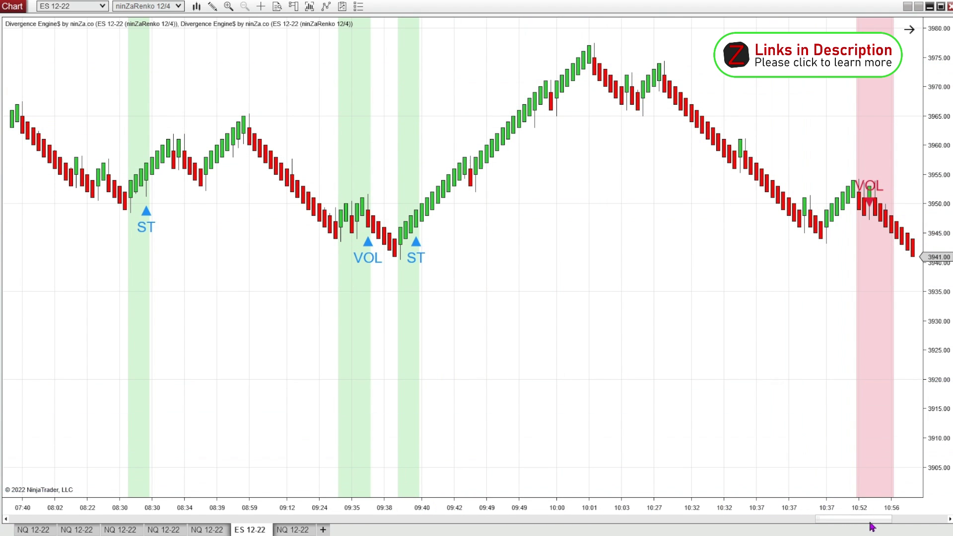
{"action": "left_click_drag", "start_coordinate": [864, 522], "coordinate": [919, 526]}
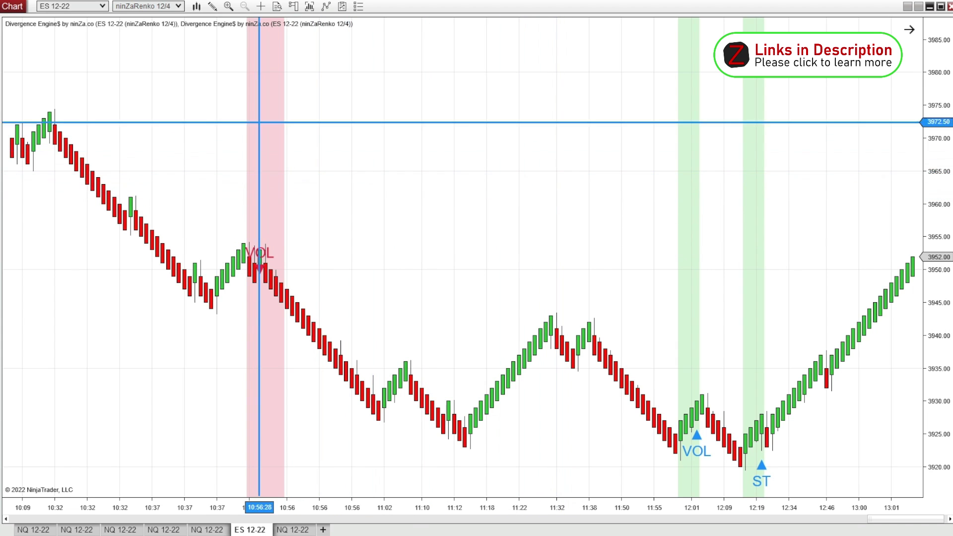
- Set the third Divergence Engine's input to MACD, relabel its markers MACD, and apply
{"action": "key", "text": "ctrl+i"}
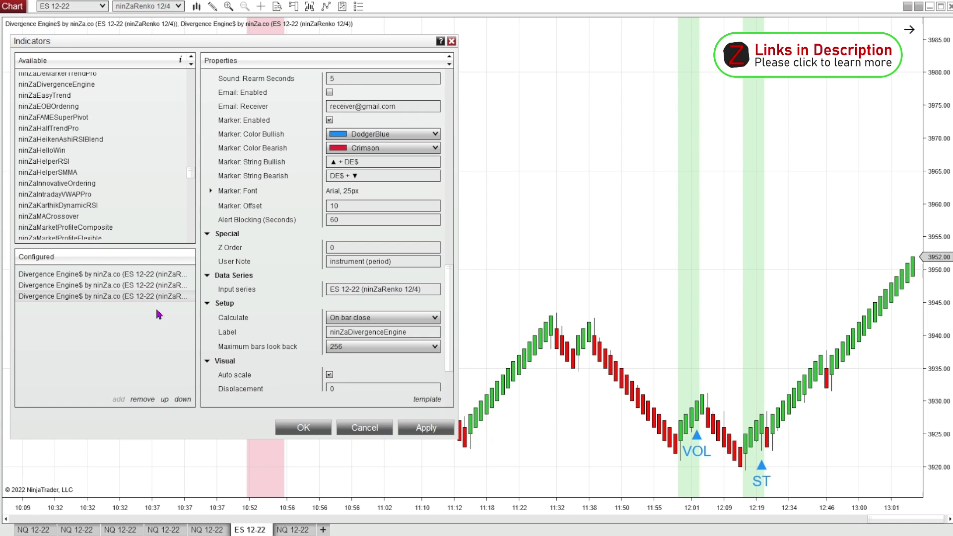
{"action": "left_click", "coordinate": [387, 290]}
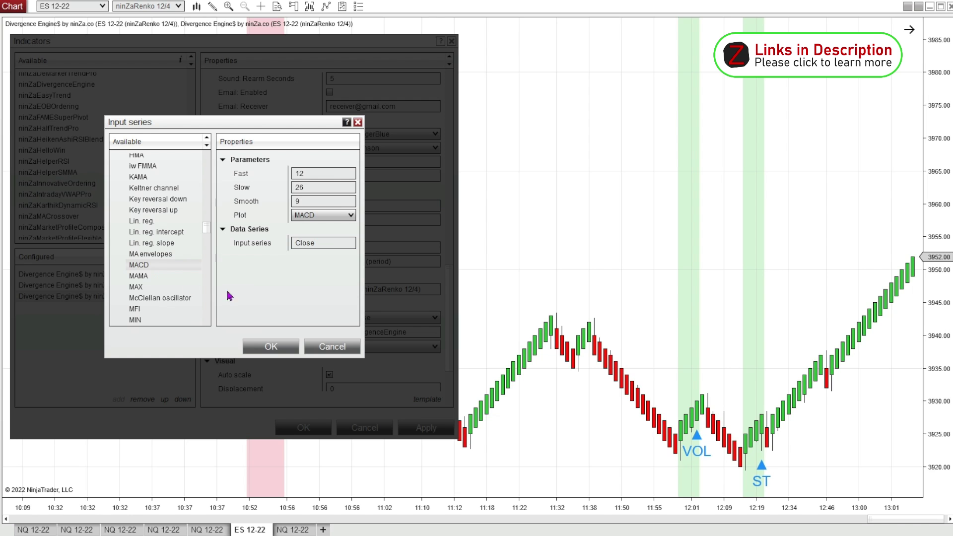
{"action": "left_click", "coordinate": [271, 347]}
{"action": "key", "text": "BackSpace"}
{"action": "key", "text": "BackSpace"}
{"action": "key", "text": "BackSpace"}
{"action": "key", "text": "BackSpace"}
{"action": "type", "text": "MACD + ▼"}
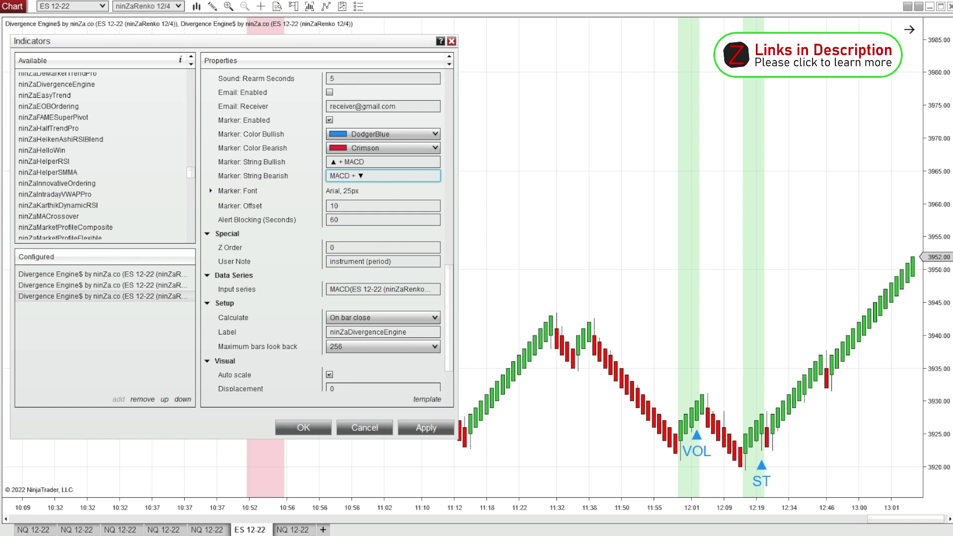
{"action": "left_click", "coordinate": [427, 430]}
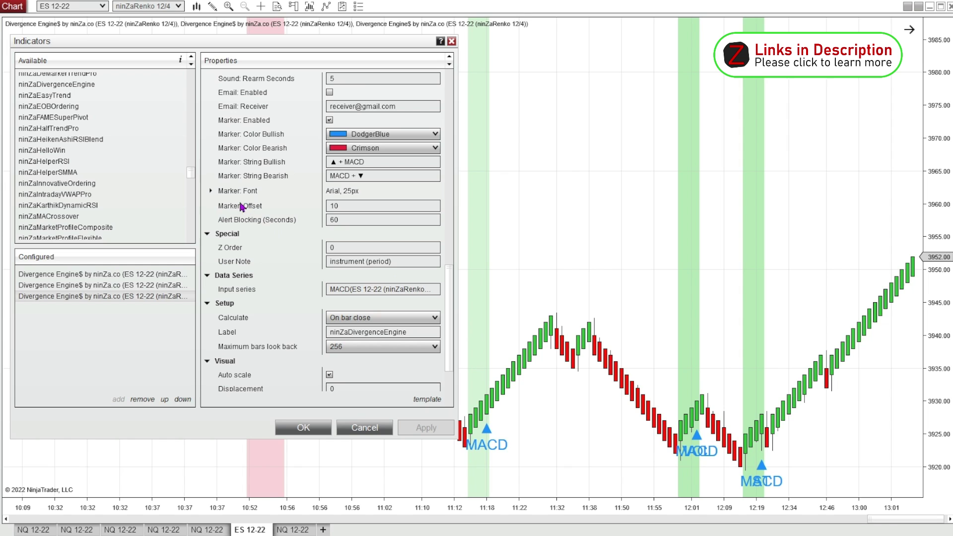
- Set Marker: Offset to 20, then 30, applying each, and close the settings
{"action": "double_click", "coordinate": [344, 206]}
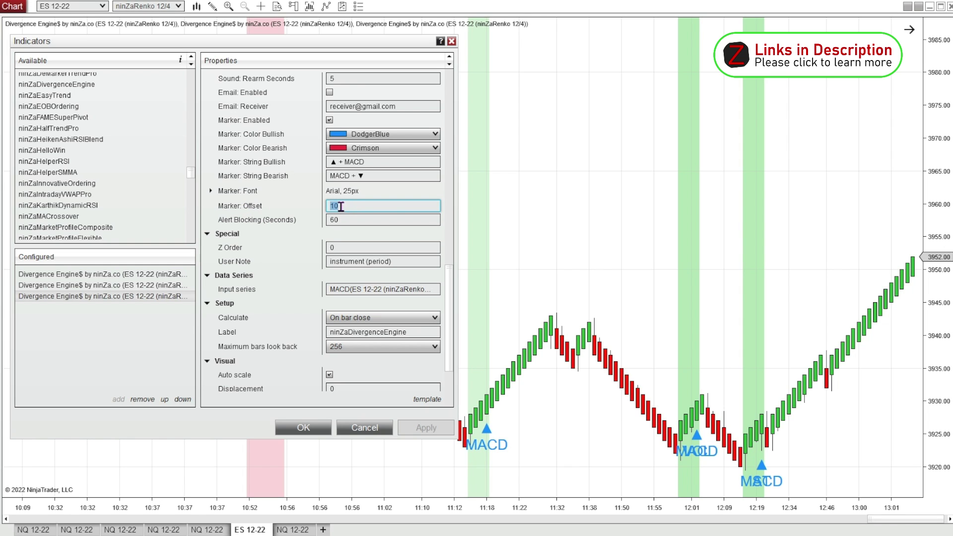
{"action": "type", "text": "20"}
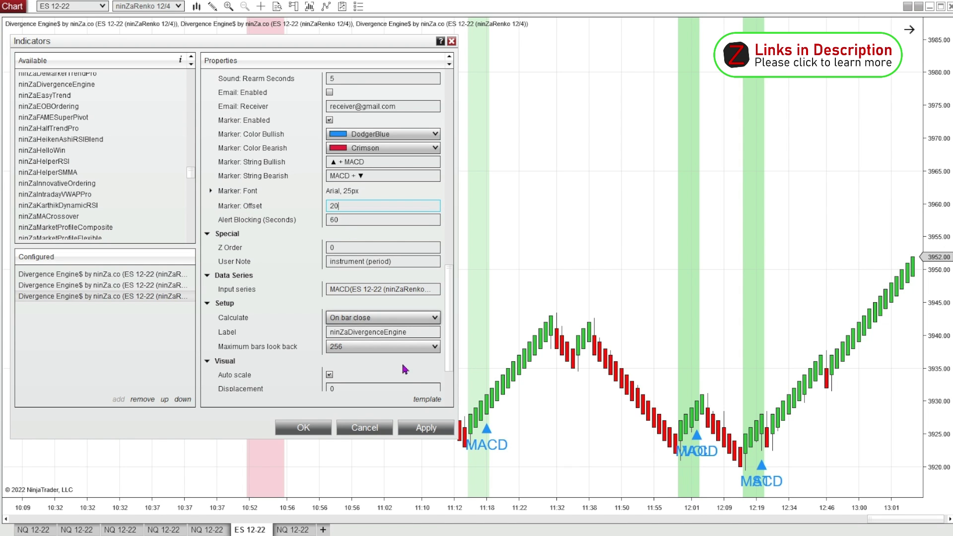
{"action": "left_click", "coordinate": [426, 428]}
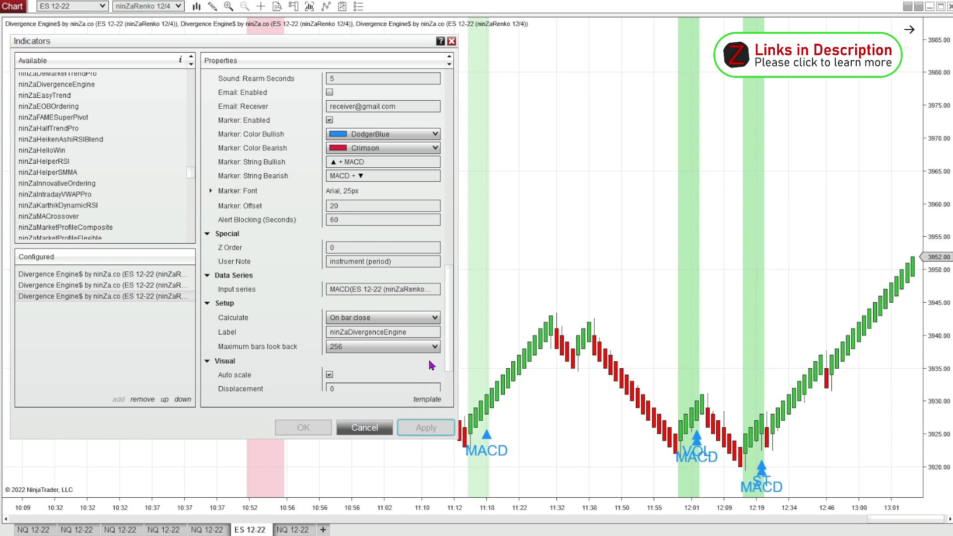
{"action": "double_click", "coordinate": [359, 206]}
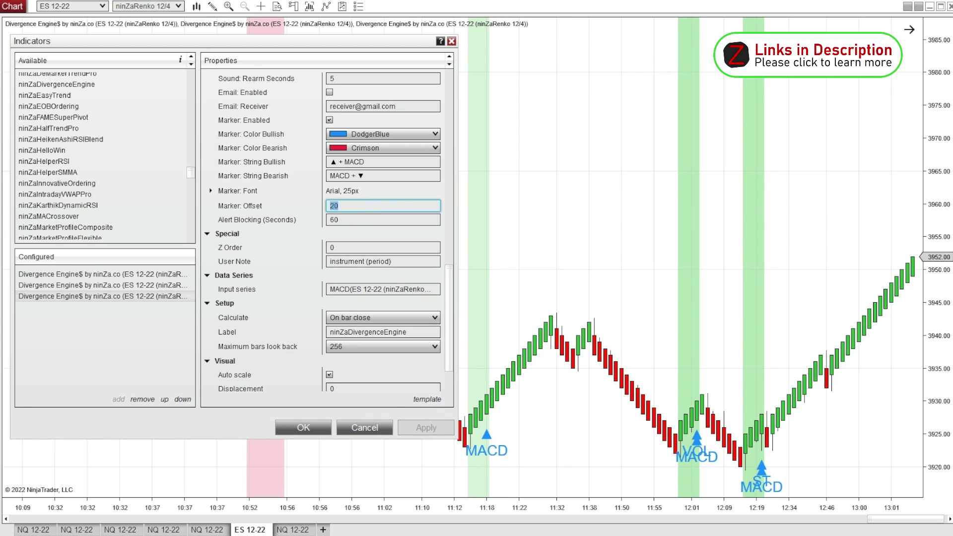
{"action": "type", "text": "30"}
{"action": "left_click", "coordinate": [434, 433]}
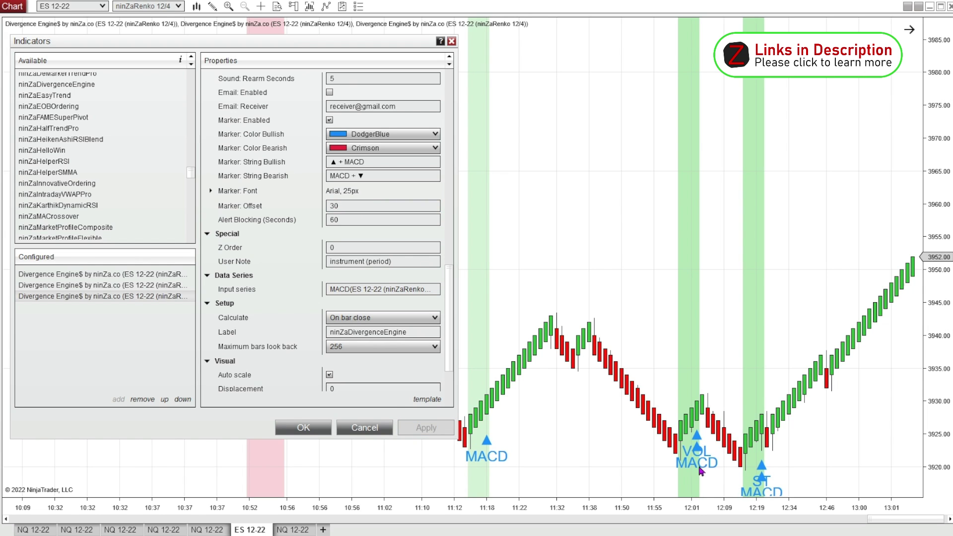
{"action": "key", "text": "Return"}
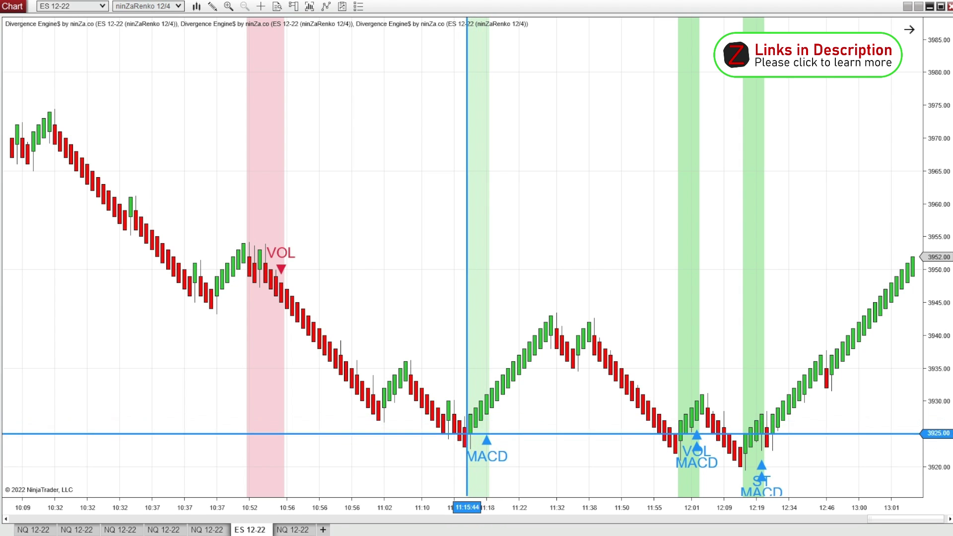